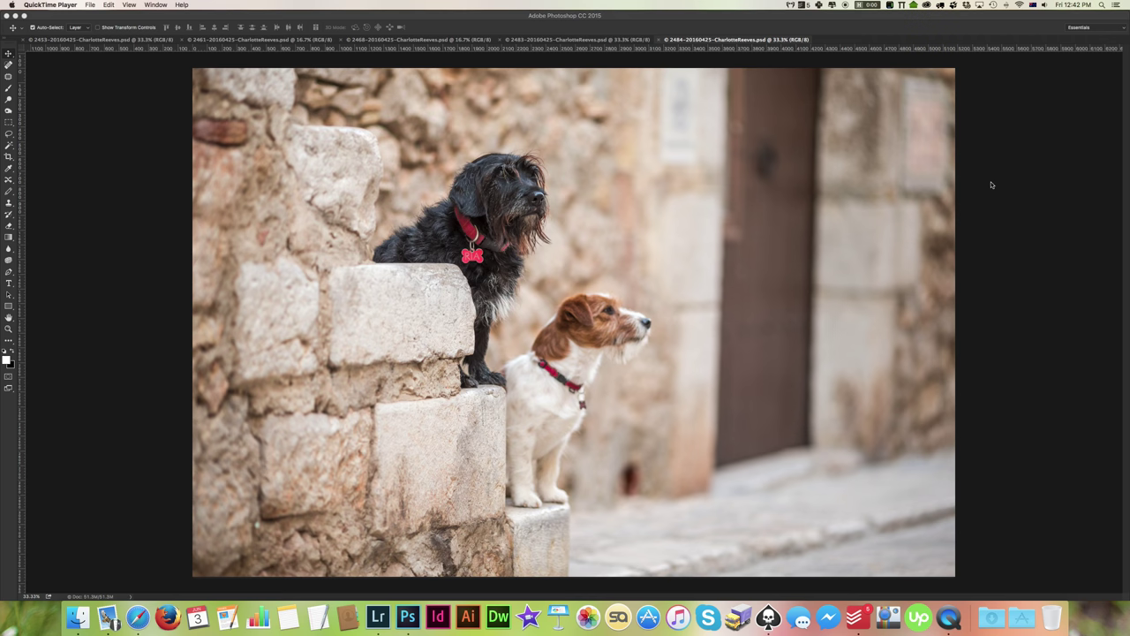
# Step: Bring Photoshop forward with the Layers panel and switch to the 2483 dog photo
pyautogui.click(991, 185)
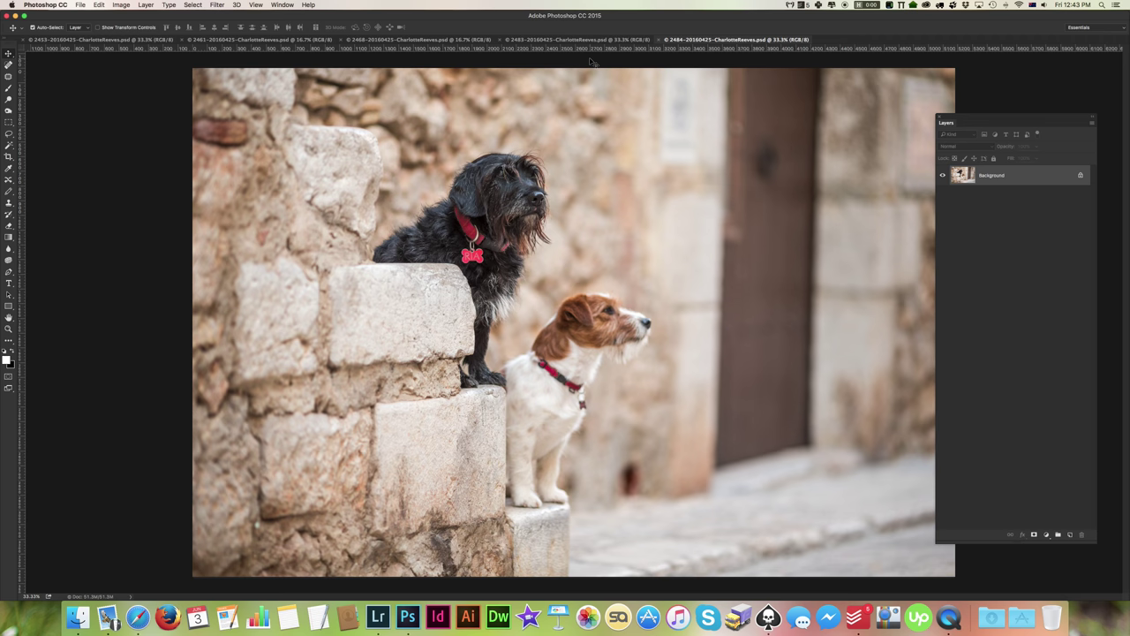
pyautogui.click(596, 39)
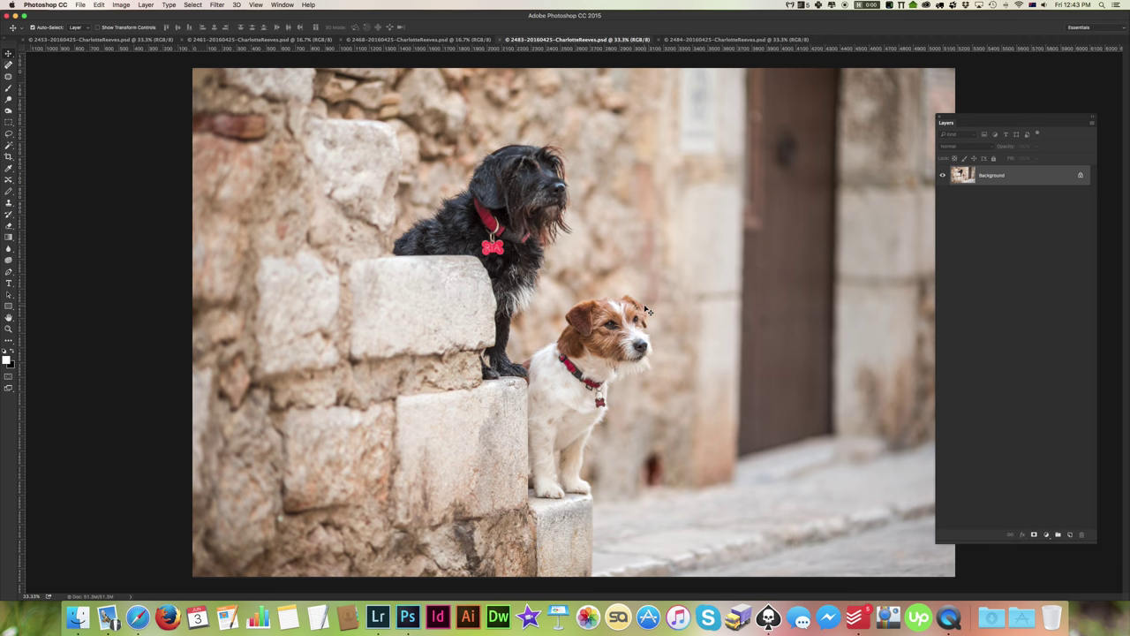
# Step: Zoom in on both photos to compare each dog's sharpness up close
pyautogui.hotkey('ctrl', '+')
pyautogui.hotkey('ctrl', '+')
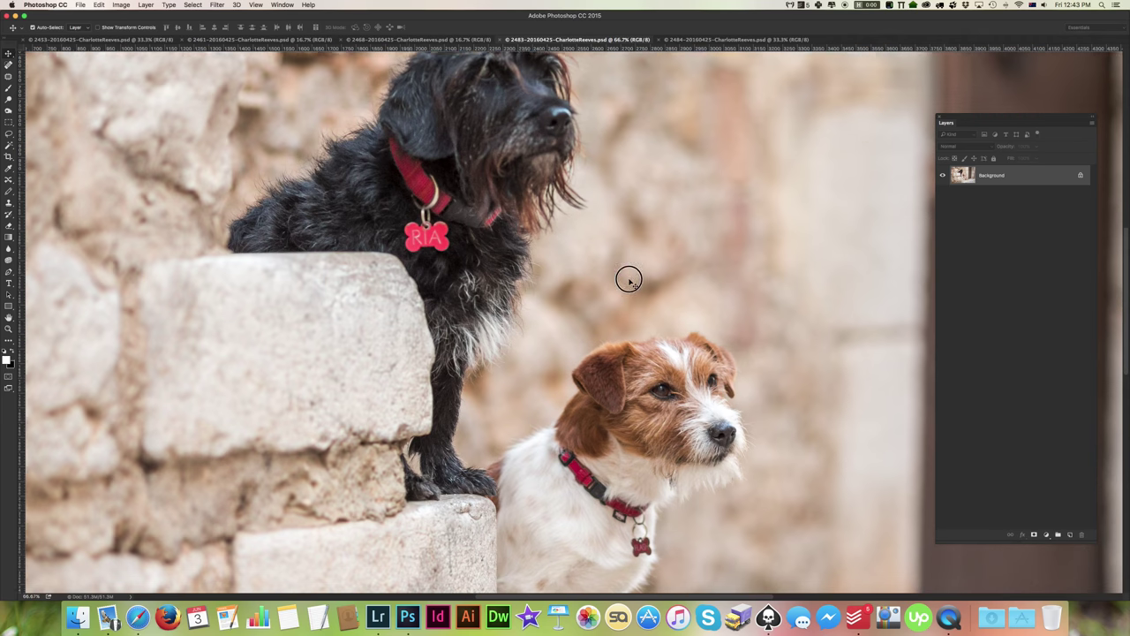
pyautogui.moveTo(629, 280); pyautogui.dragTo(613, 325)
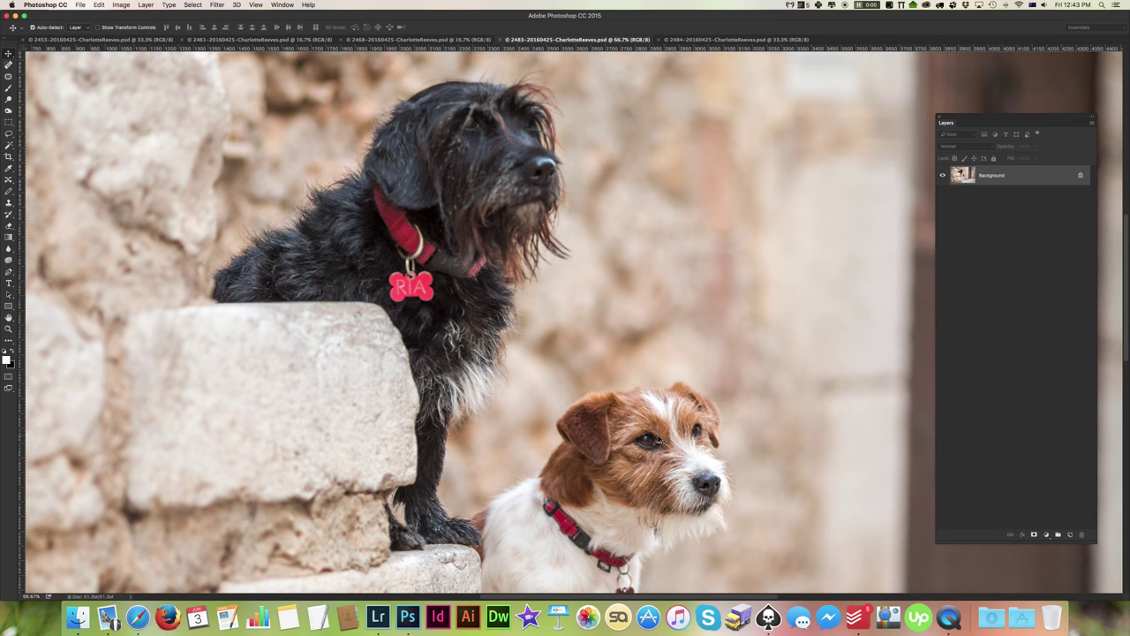
pyautogui.click(706, 41)
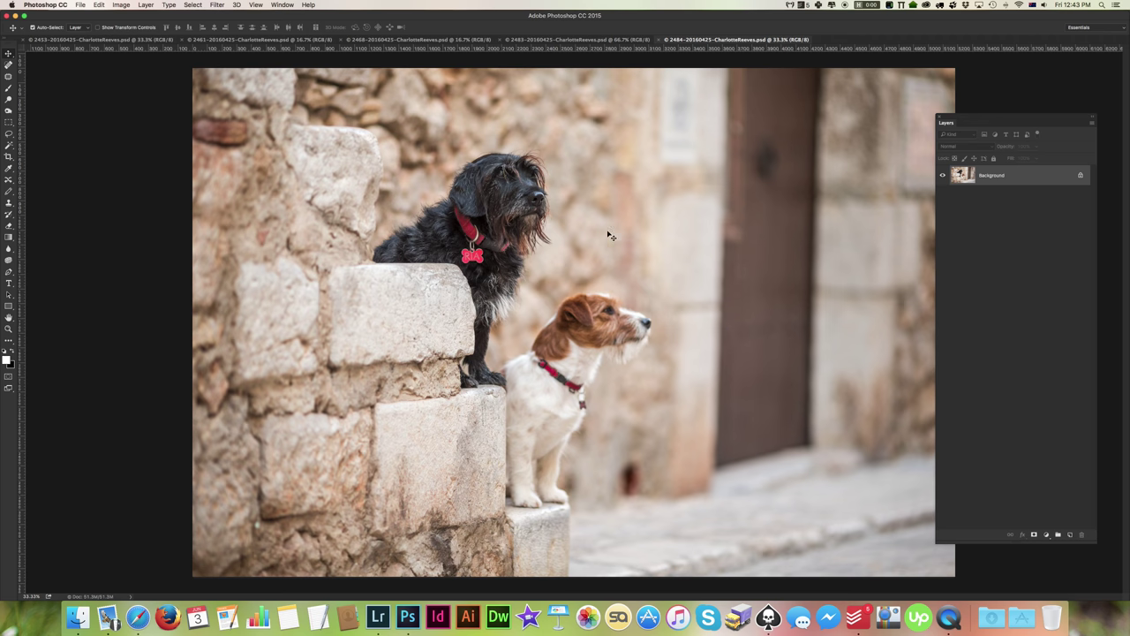
pyautogui.hotkey('ctrl', '+')
pyautogui.hotkey('ctrl', '+')
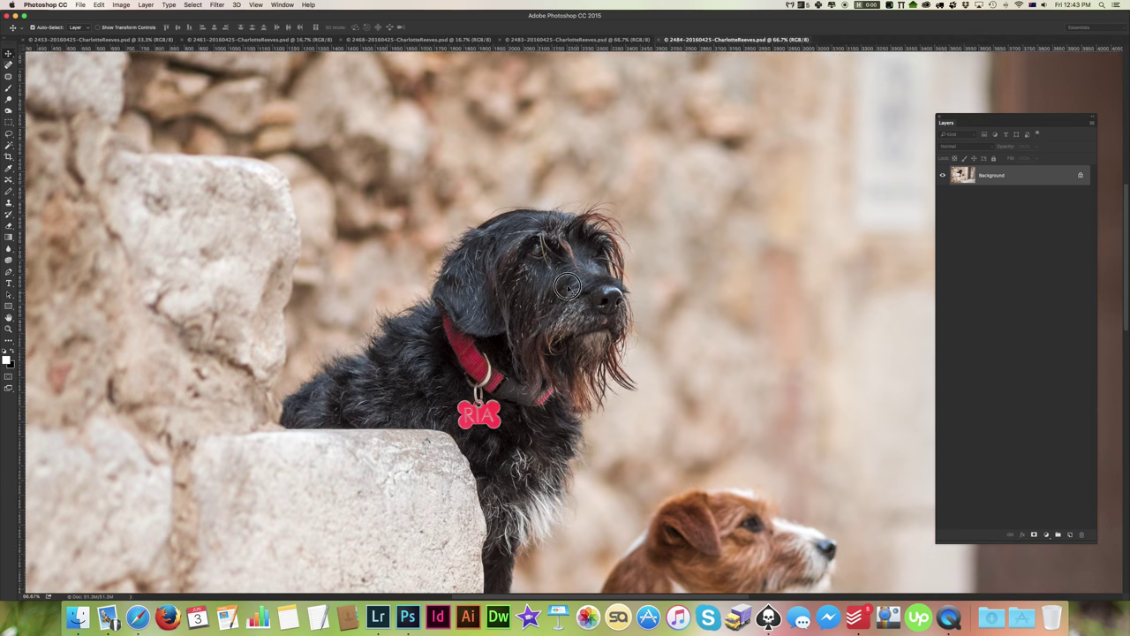
pyautogui.scroll(-3, 592, 336)
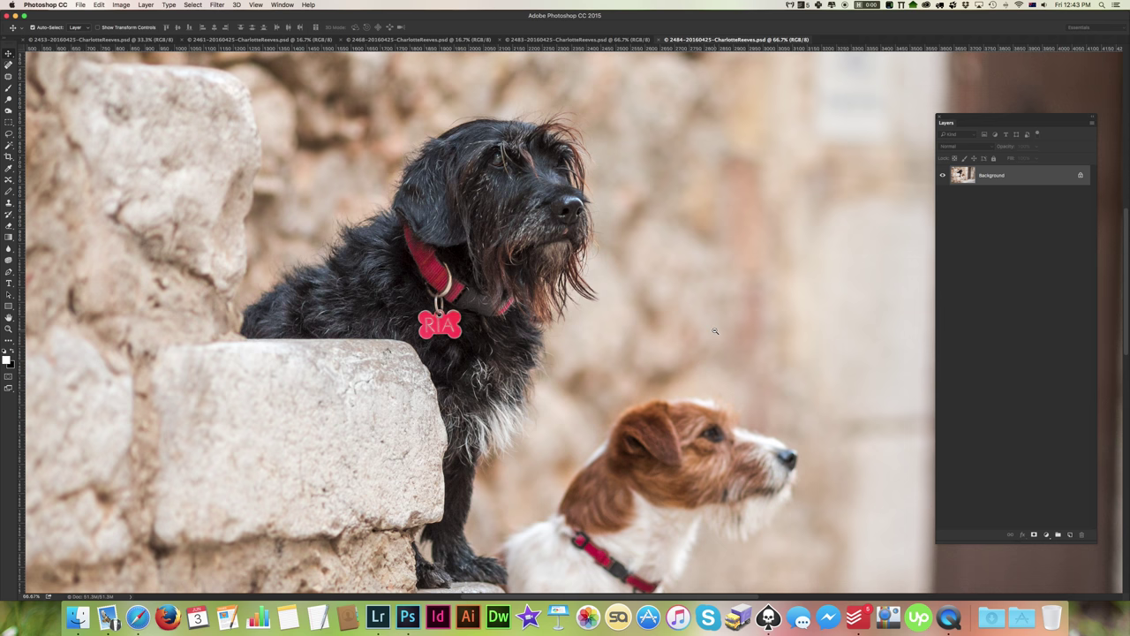
# Step: Zoom both photos back out to full view, finishing on the 2484 photo
pyautogui.hotkey('ctrl', '-')
pyautogui.hotkey('ctrl', '-')
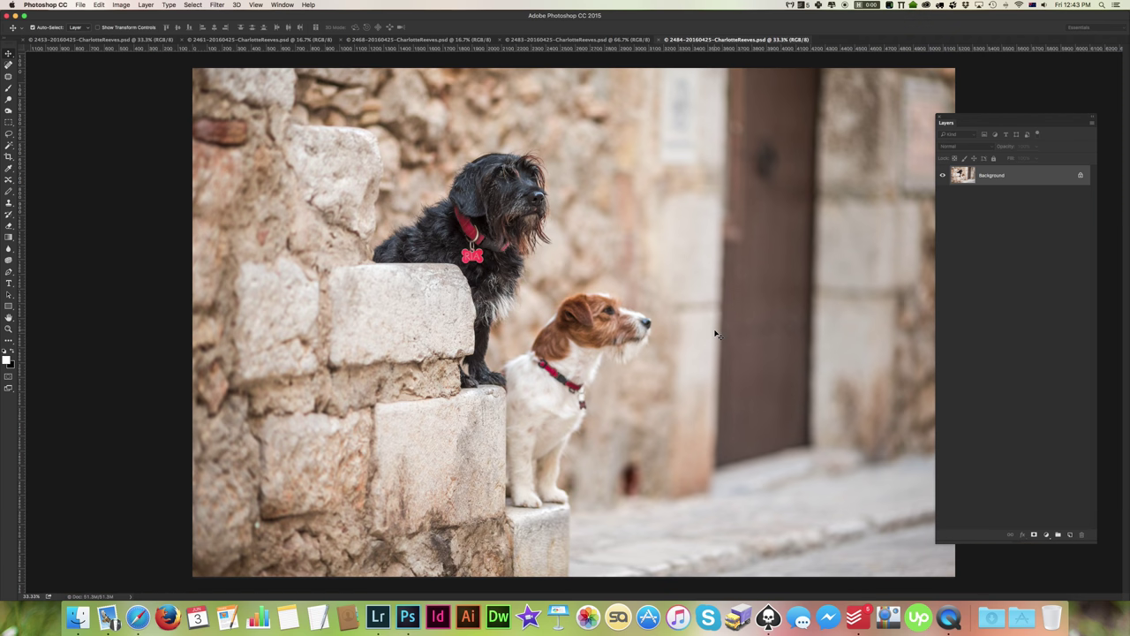
pyautogui.click(578, 40)
pyautogui.hotkey('ctrl', '-')
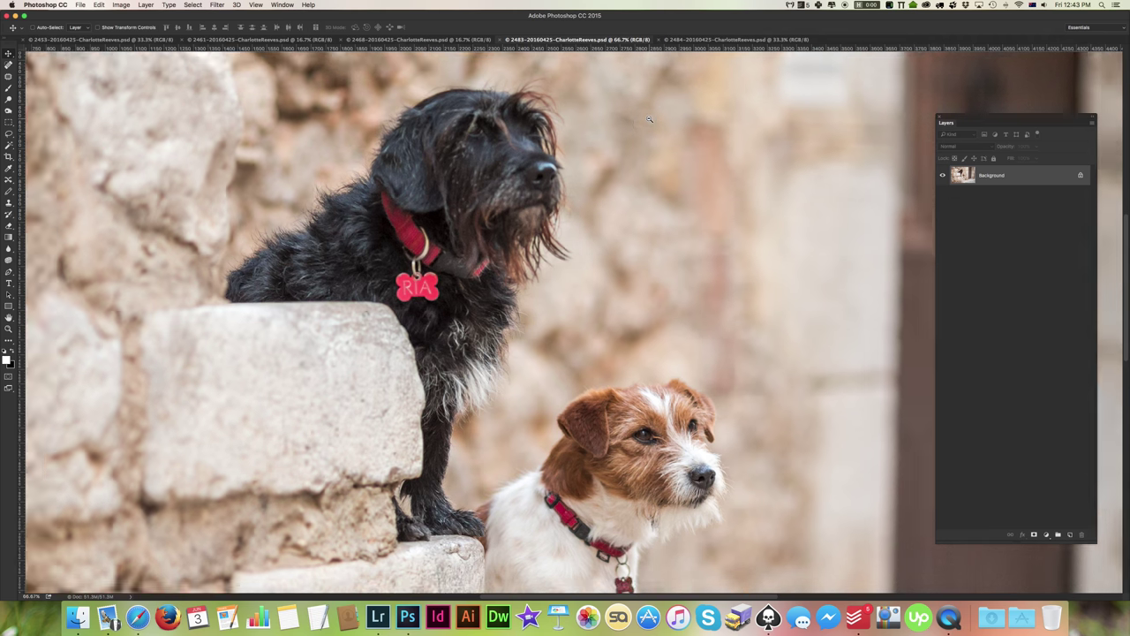
pyautogui.hotkey('ctrl', '-')
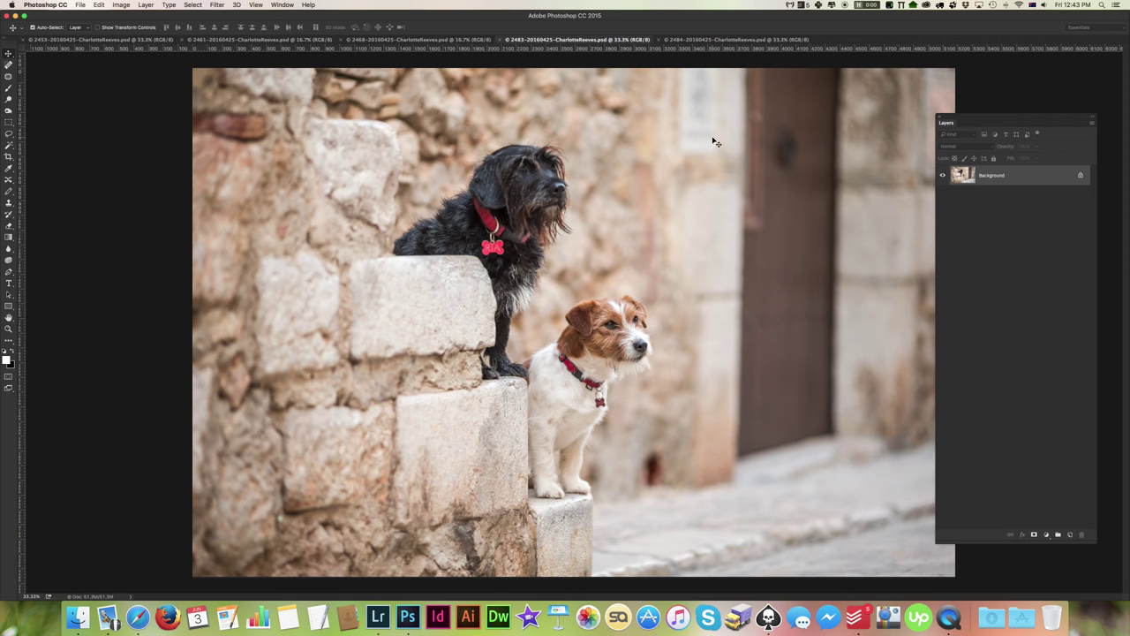
pyautogui.click(680, 41)
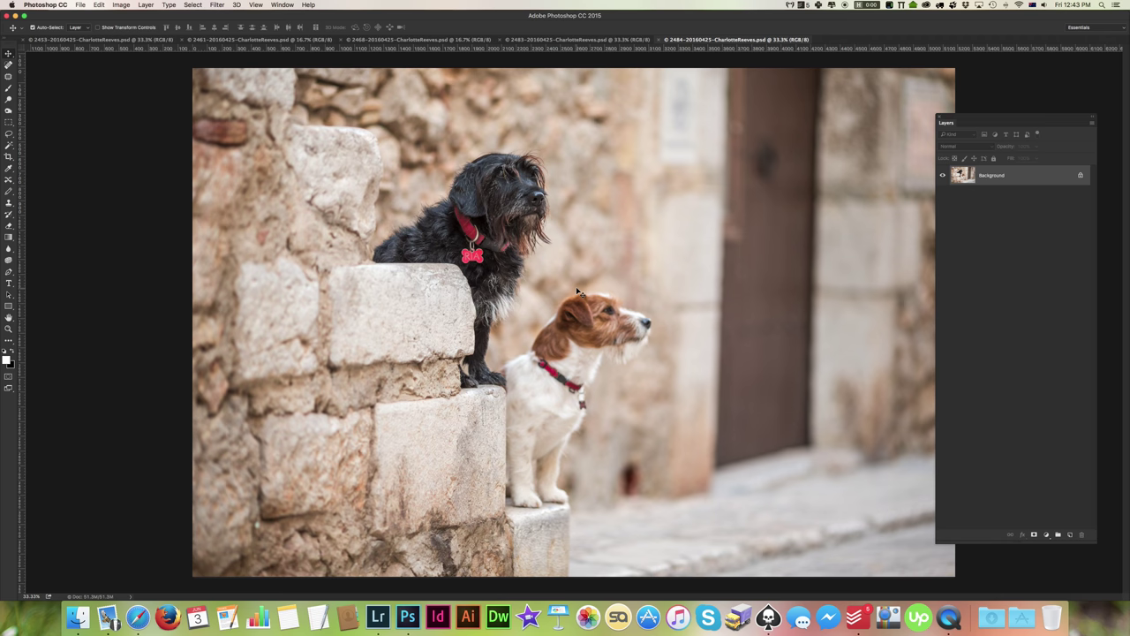
# Step: Drag the 2483 photo into the 2484 file as a new Layer 1
pyautogui.click(590, 41)
pyautogui.moveTo(523, 99)
pyautogui.mouseDown()
pyautogui.moveTo(607, 99)
pyautogui.moveTo(658, 81)
pyautogui.moveTo(493, 126)
pyautogui.mouseUp()
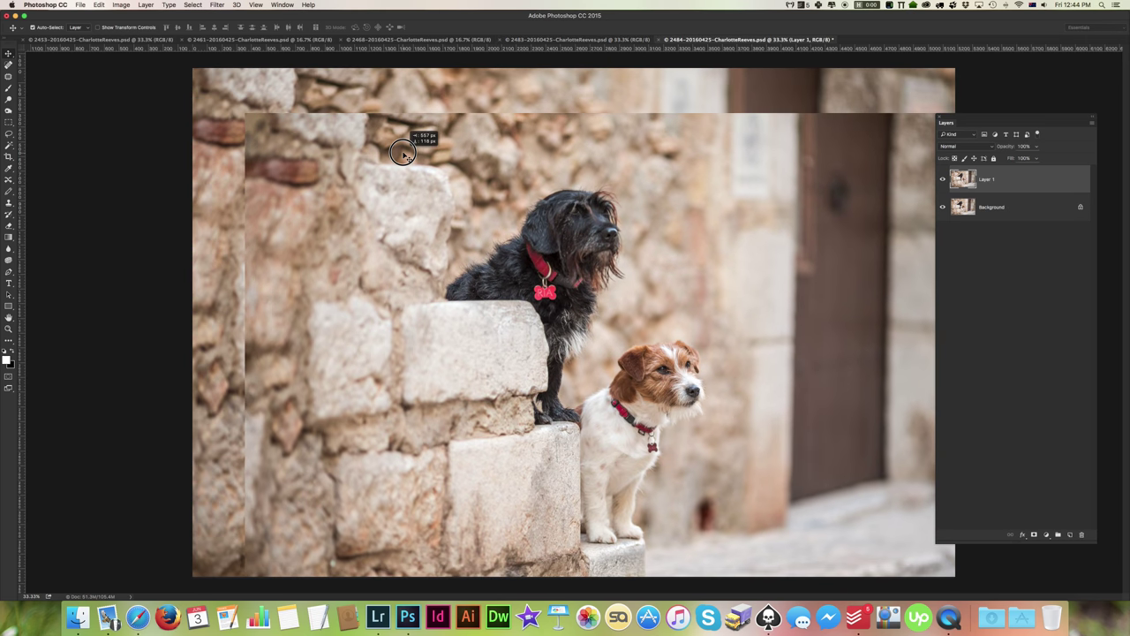
pyautogui.moveTo(322, 142); pyautogui.dragTo(374, 159)
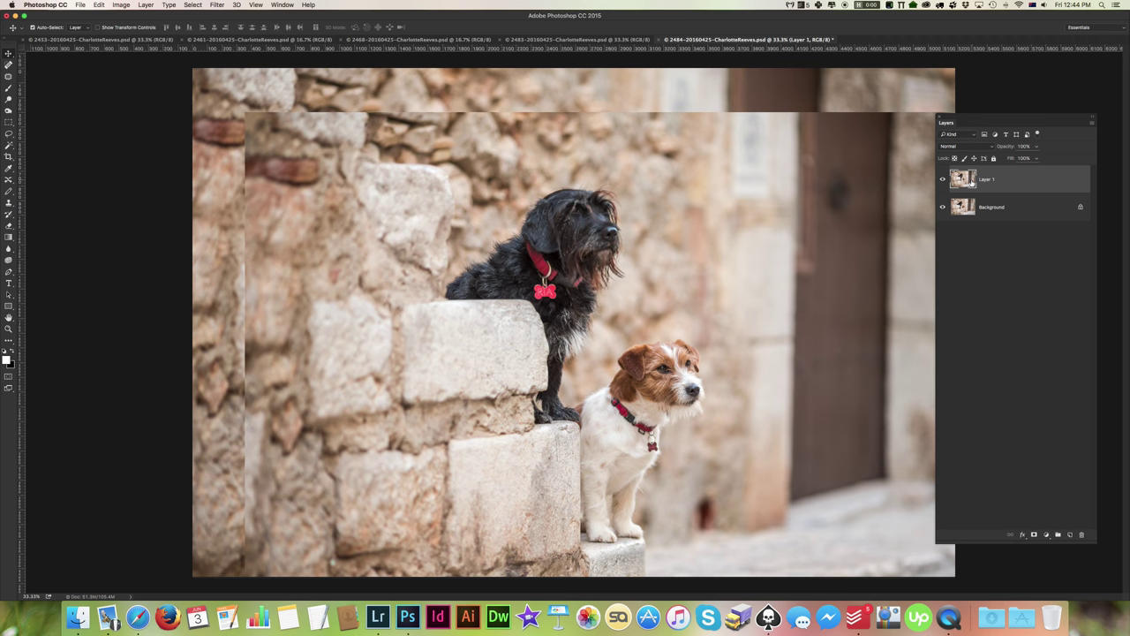
# Step: Convert the Background to Layer 0 and select both layers together
pyautogui.doubleClick(1045, 211)
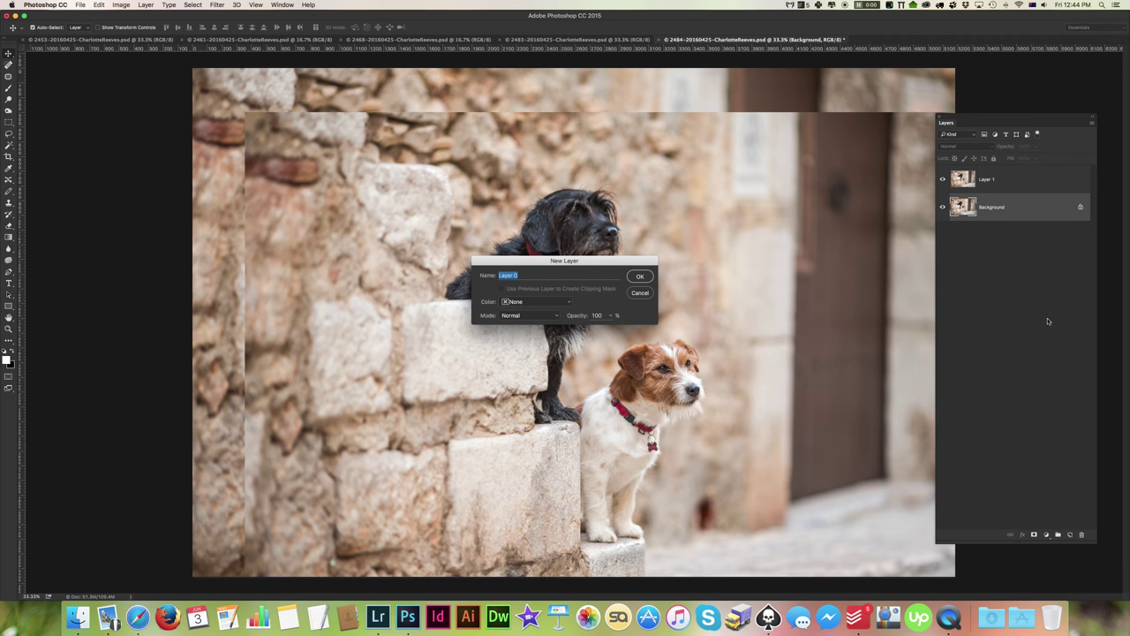
pyautogui.click(640, 277)
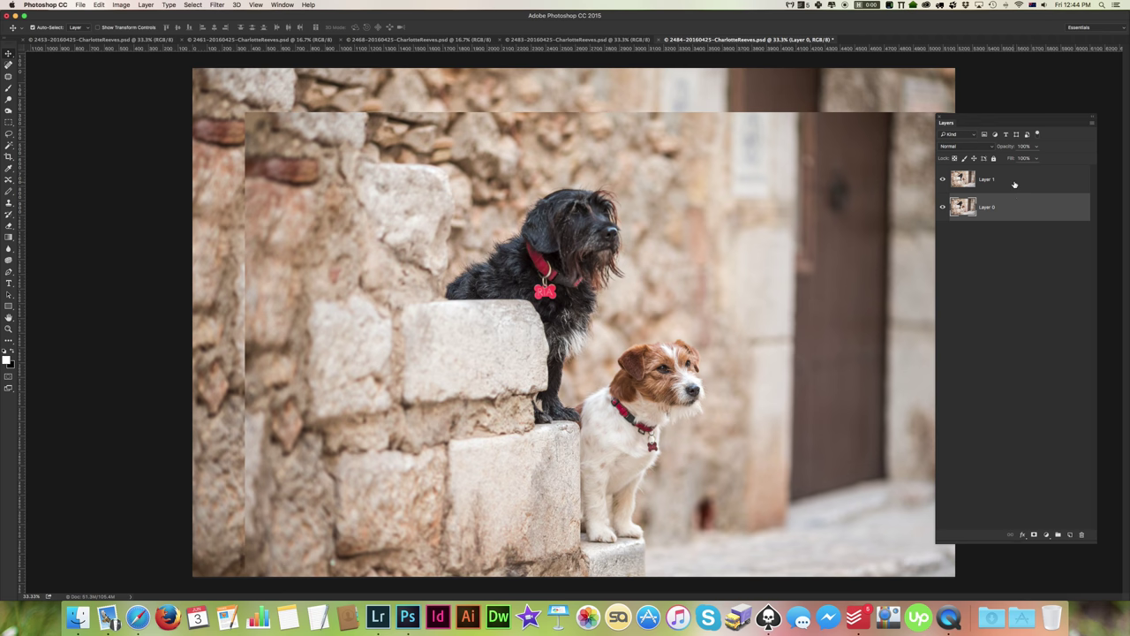
pyautogui.keyDown('shift'); pyautogui.click(1018, 181); pyautogui.keyUp('shift')
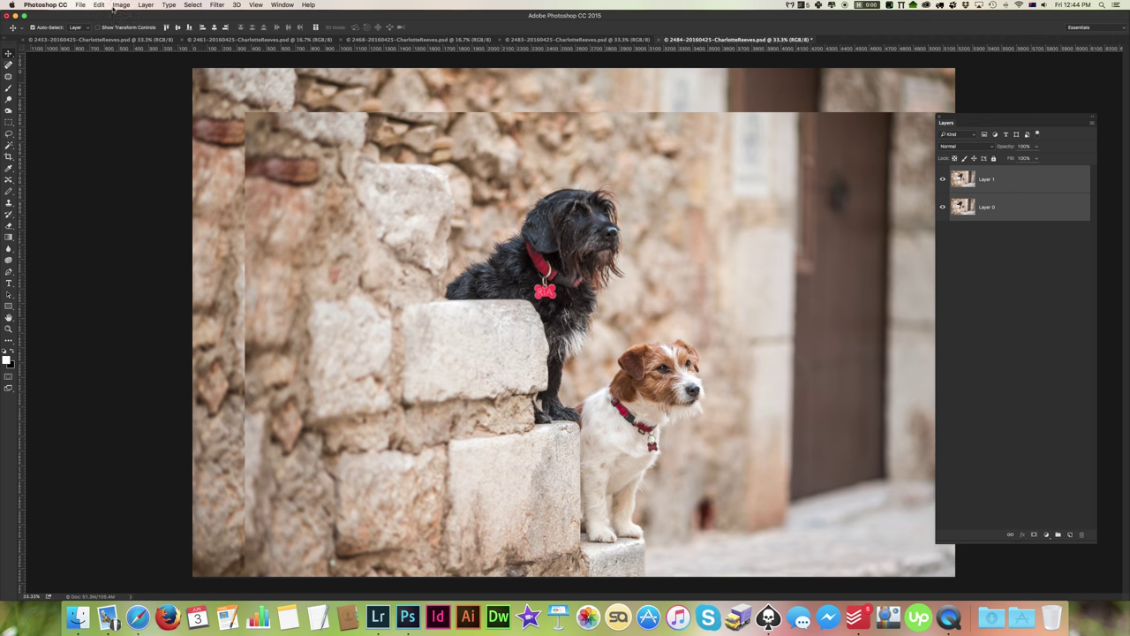
# Step: Run Edit > Auto-Align Layers with Auto projection on Layer 0 and Layer 1
pyautogui.click(99, 4)
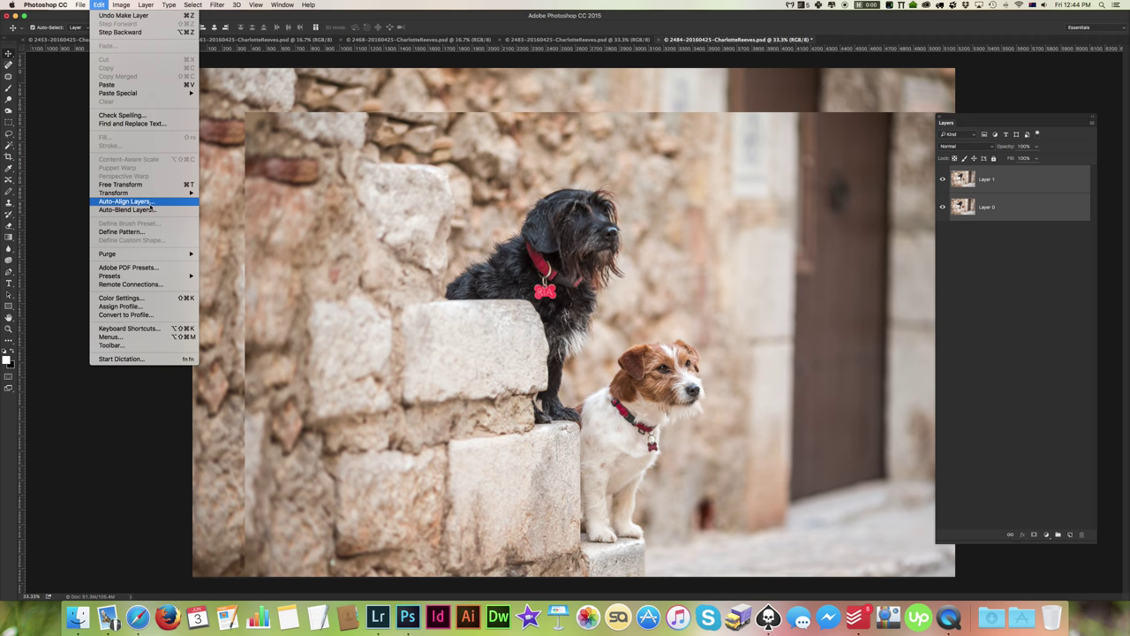
pyautogui.click(153, 202)
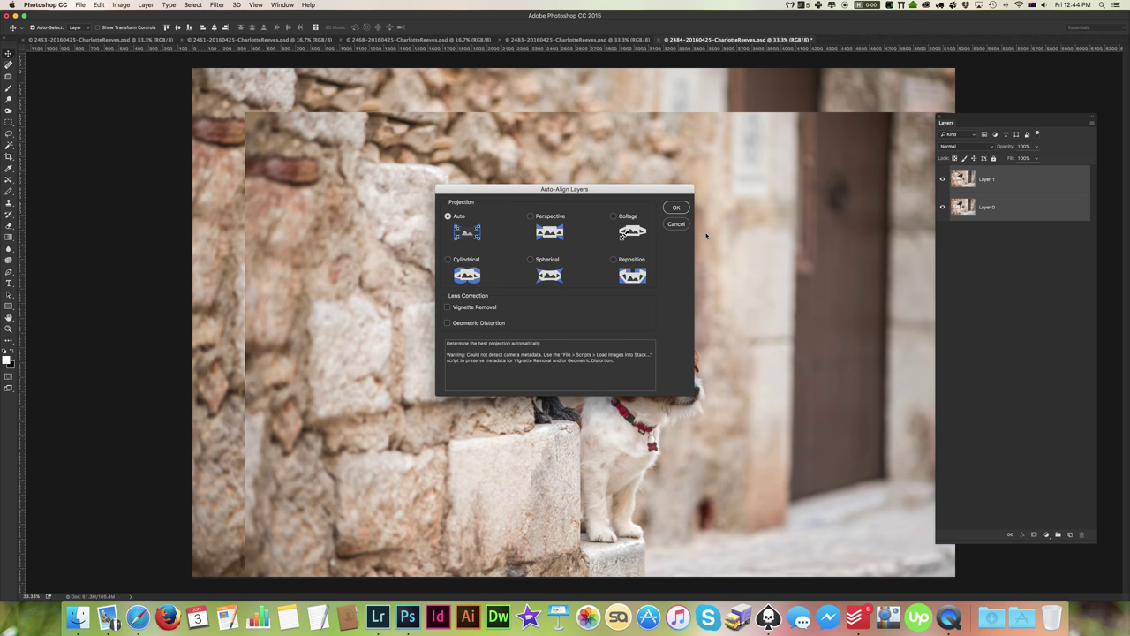
pyautogui.click(677, 209)
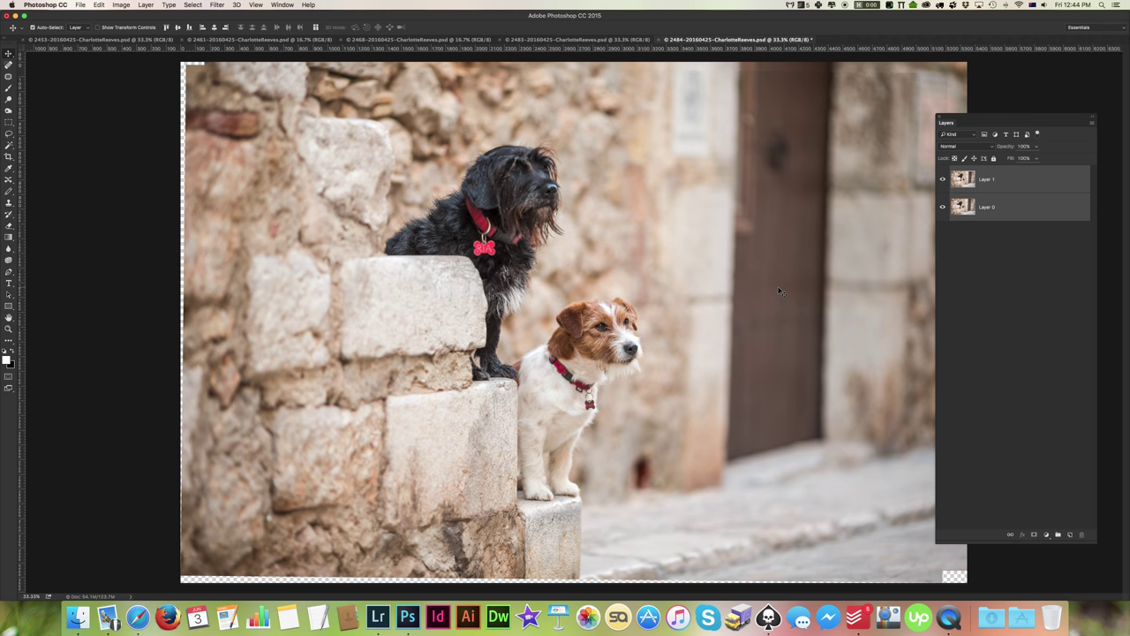
# Step: Select Layer 1 alone and toggle its visibility repeatedly to compare it with Layer 0
pyautogui.click(1013, 185)
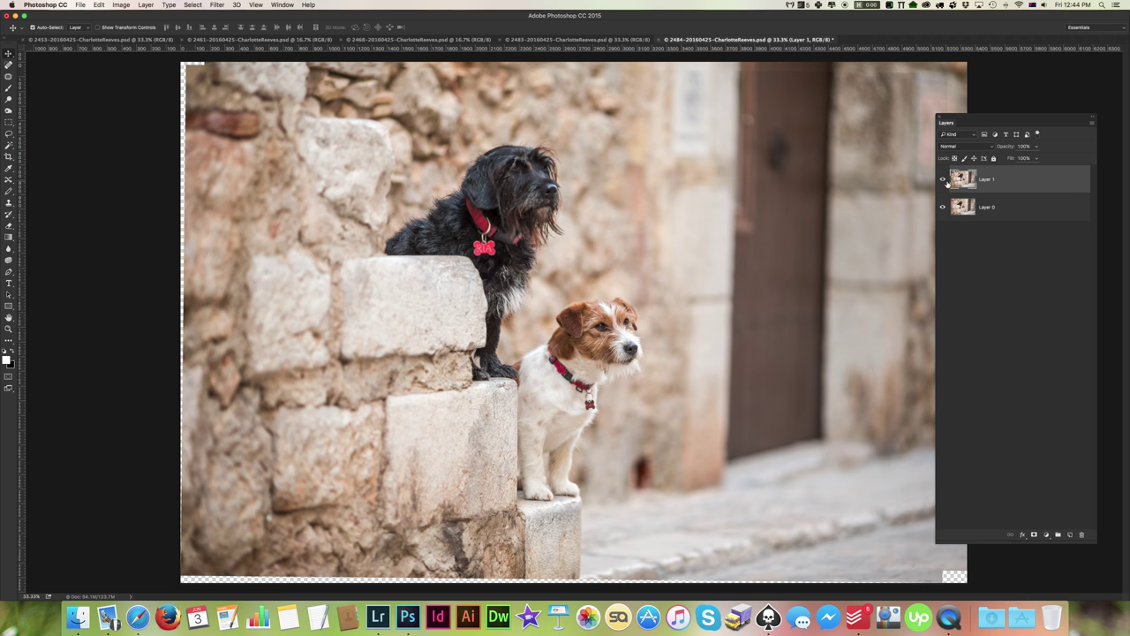
pyautogui.click(943, 180)
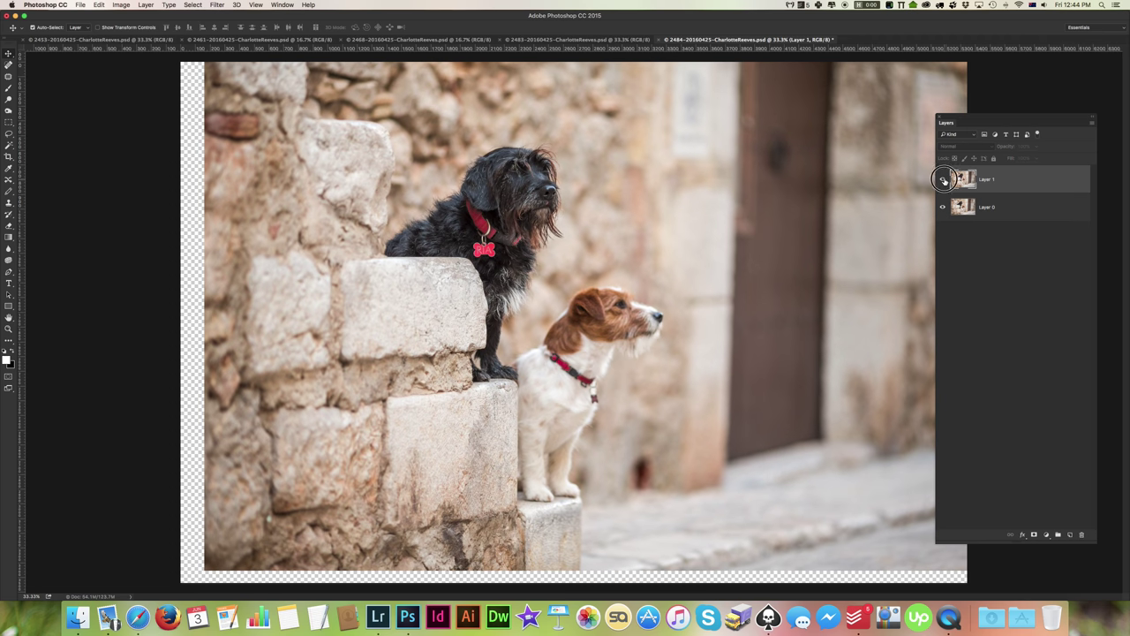
pyautogui.click(943, 180)
pyautogui.click(944, 180)
pyautogui.click(944, 180)
pyautogui.click(943, 180)
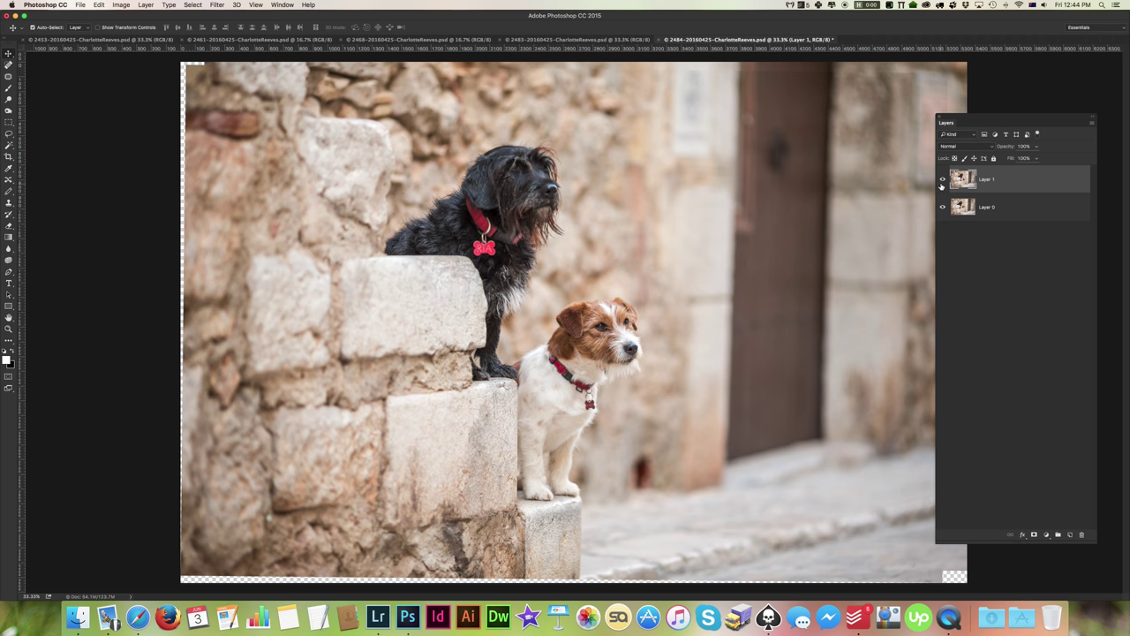
pyautogui.click(942, 180)
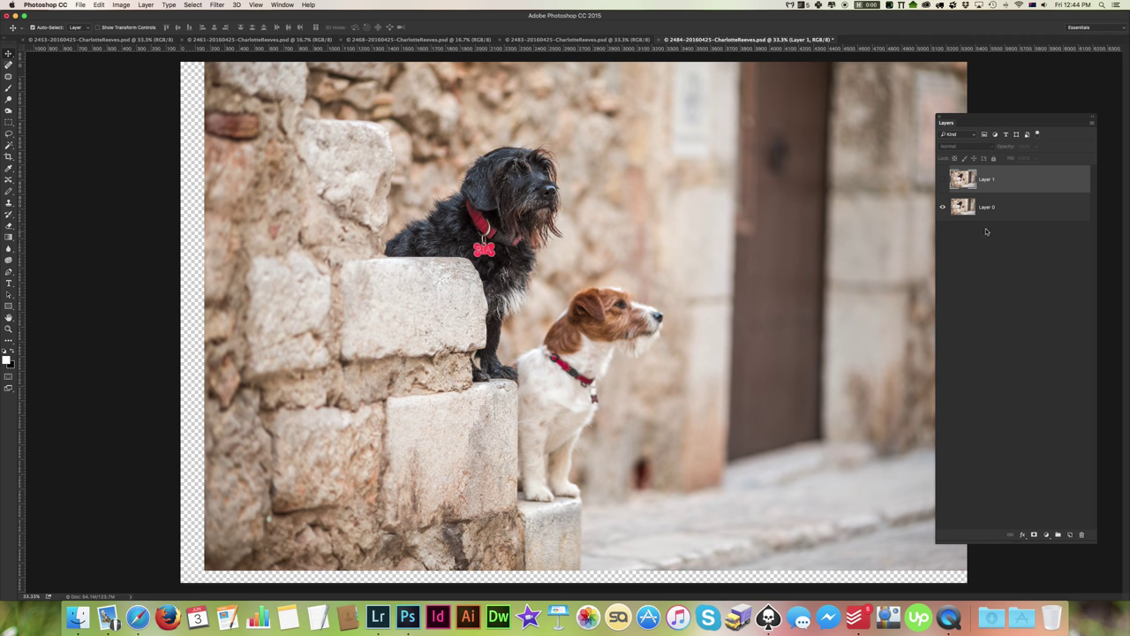
pyautogui.click(942, 180)
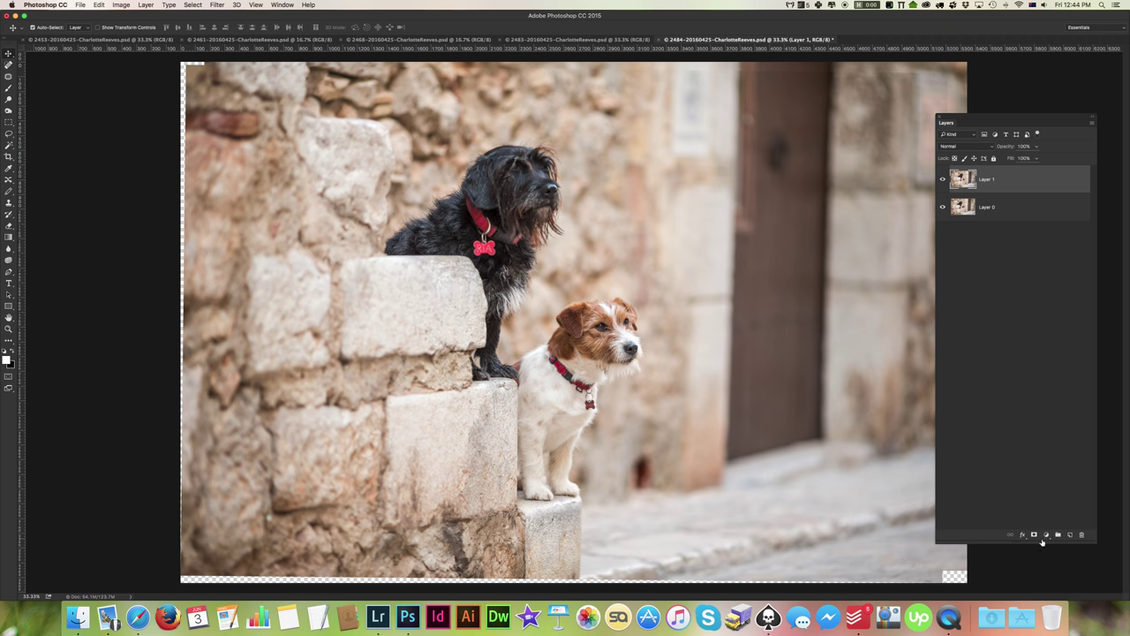
# Step: Add an all-black mask to Layer 1 and paint the terrier's head back in white
pyautogui.keyDown('alt'); pyautogui.click(1035, 536); pyautogui.keyUp('alt')
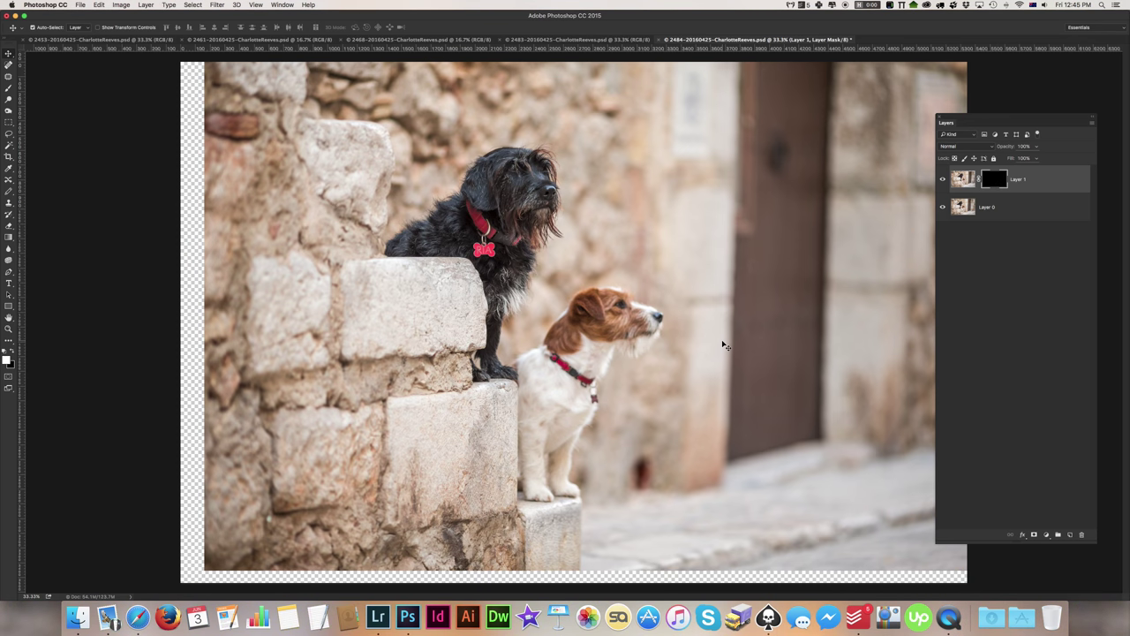
pyautogui.press('super+equal')
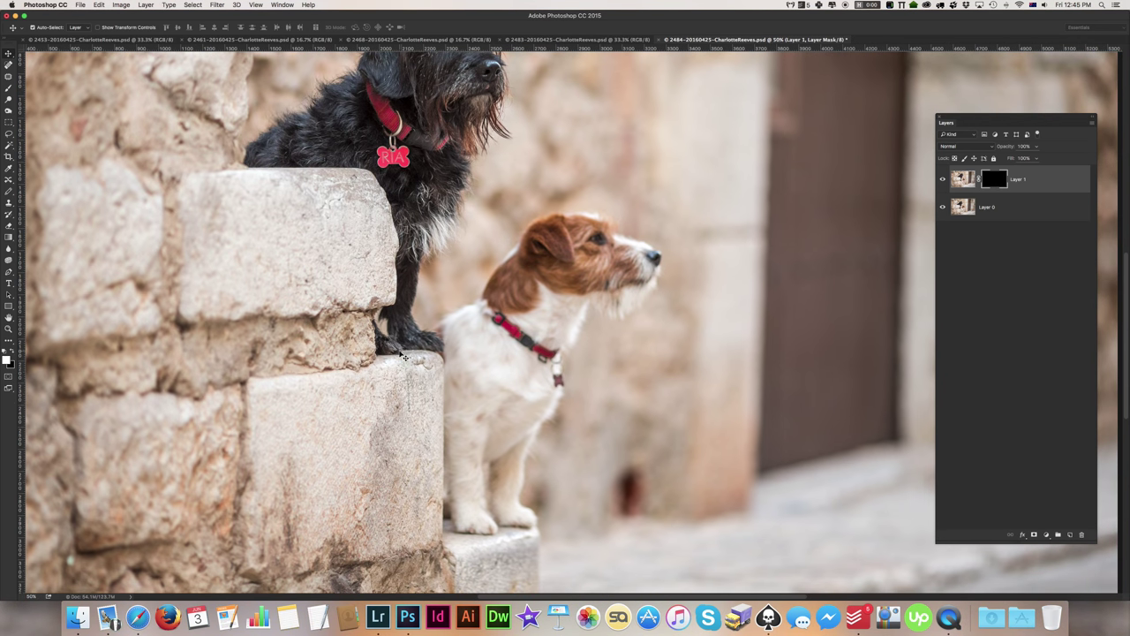
pyautogui.press('b')
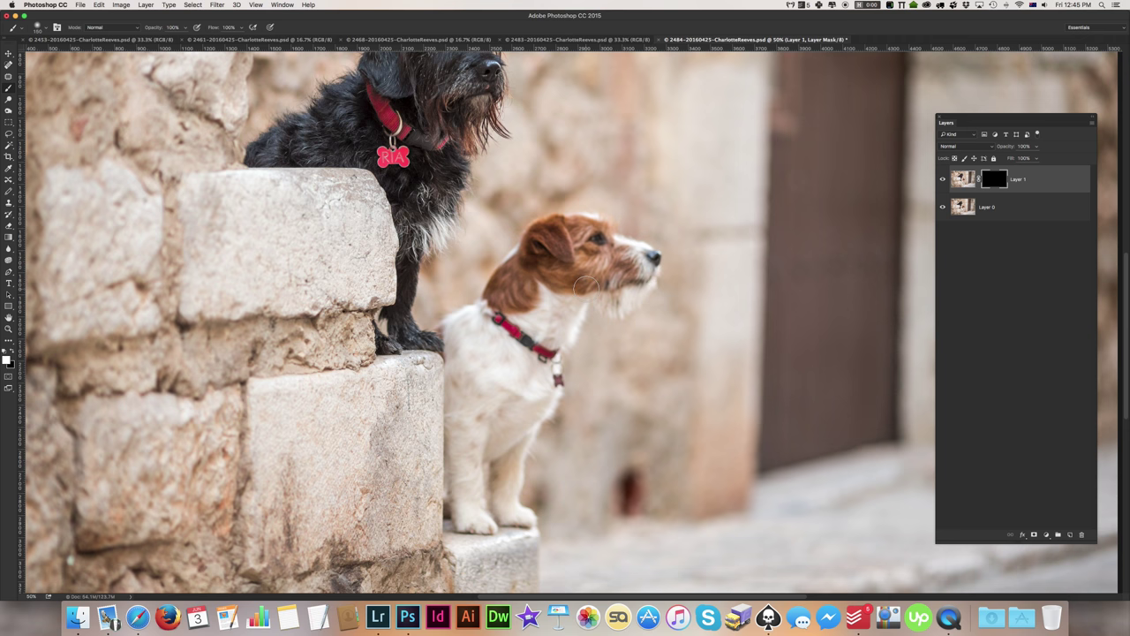
pyautogui.press(']')
pyautogui.press(']')
pyautogui.press(']')
pyautogui.moveTo(558, 252)
pyautogui.mouseDown()
pyautogui.moveTo(541, 236)
pyautogui.moveTo(638, 264)
pyautogui.moveTo(650, 252)
pyautogui.moveTo(578, 336)
pyautogui.mouseUp()
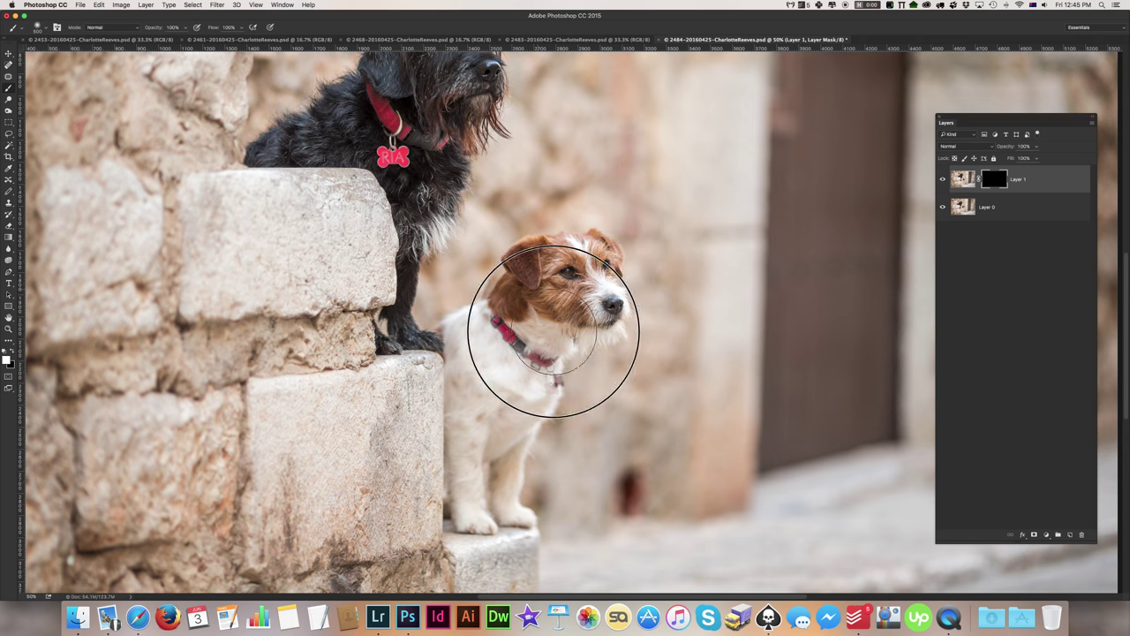
# Step: Refine the mask with smaller brushes around the terrier's ear and shoulder edge
pyautogui.press('[')
pyautogui.press('[')
pyautogui.press('[')
pyautogui.moveTo(487, 303)
pyautogui.mouseDown()
pyautogui.moveTo(501, 285)
pyautogui.moveTo(504, 374)
pyautogui.moveTo(538, 416)
pyautogui.moveTo(547, 391)
pyautogui.moveTo(487, 504)
pyautogui.moveTo(485, 412)
pyautogui.moveTo(475, 454)
pyautogui.mouseUp()
pyautogui.press('[')
pyautogui.press('[')
pyautogui.press('[')
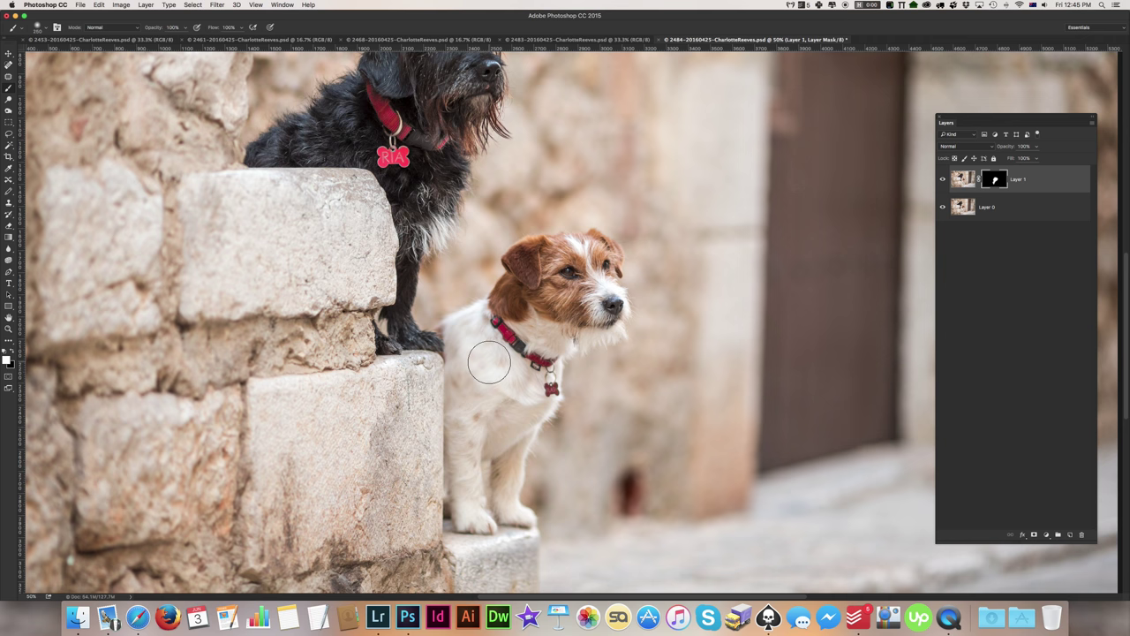
pyautogui.press(']')
pyautogui.press(']')
pyautogui.press(']')
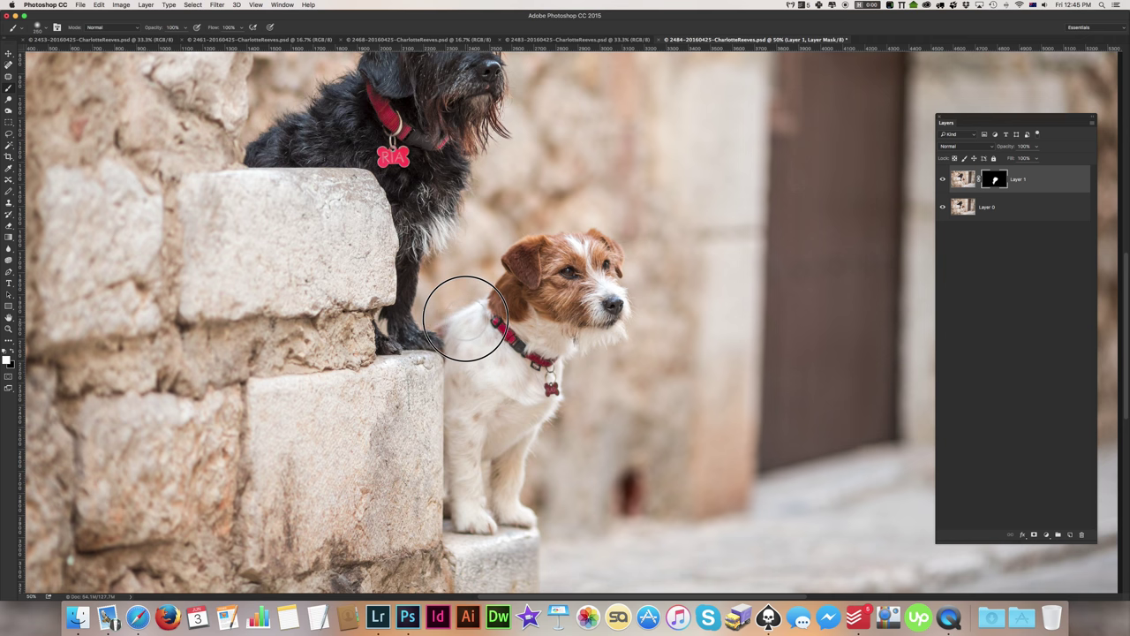
pyautogui.press('[')
pyautogui.press('[')
pyautogui.press('[')
pyautogui.press(']')
pyautogui.press(']')
pyautogui.press(']')
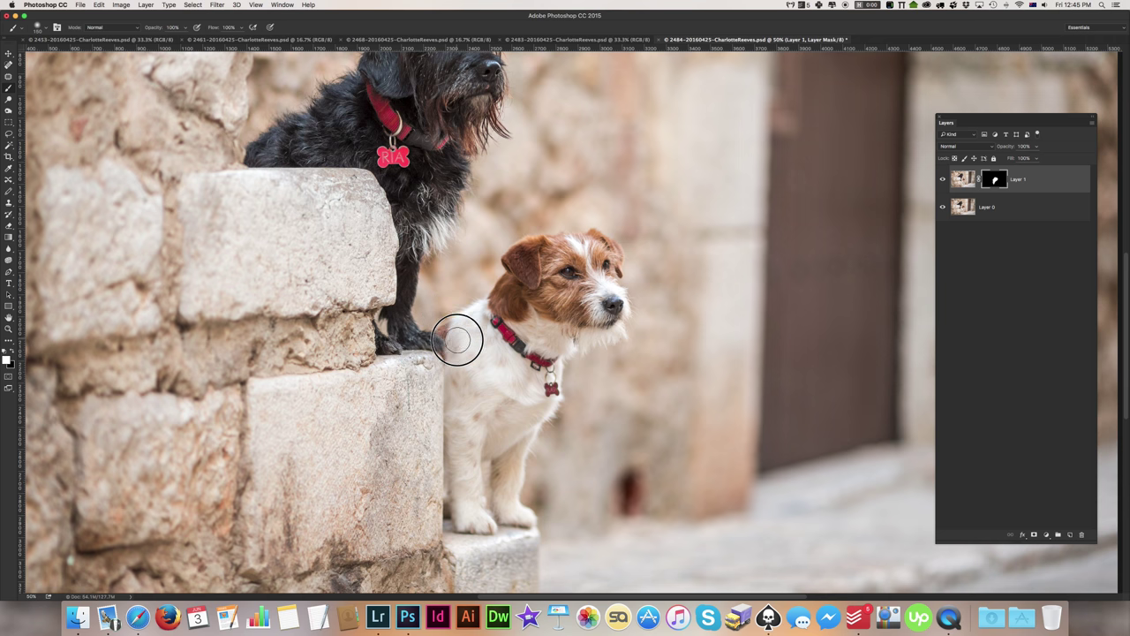
pyautogui.moveTo(458, 332)
pyautogui.mouseDown()
pyautogui.moveTo(455, 490)
pyautogui.moveTo(462, 517)
pyautogui.moveTo(497, 520)
pyautogui.moveTo(470, 524)
pyautogui.moveTo(527, 515)
pyautogui.moveTo(492, 474)
pyautogui.moveTo(515, 475)
pyautogui.moveTo(492, 439)
pyautogui.mouseUp()
pyautogui.scroll(3, 492, 439)
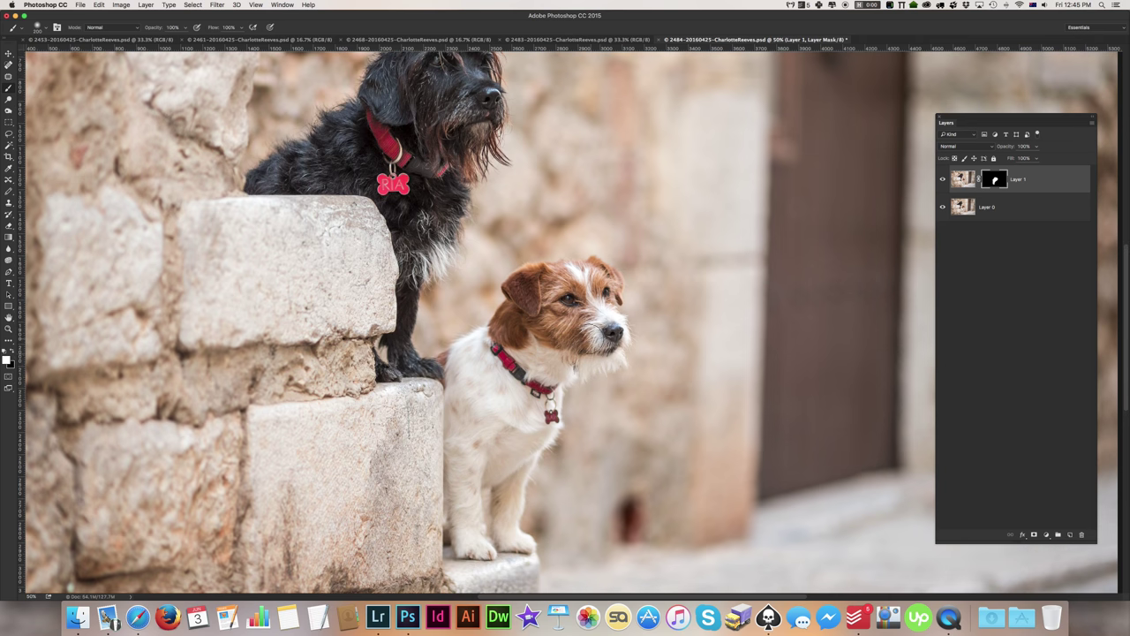
pyautogui.press(']')
pyautogui.press(']')
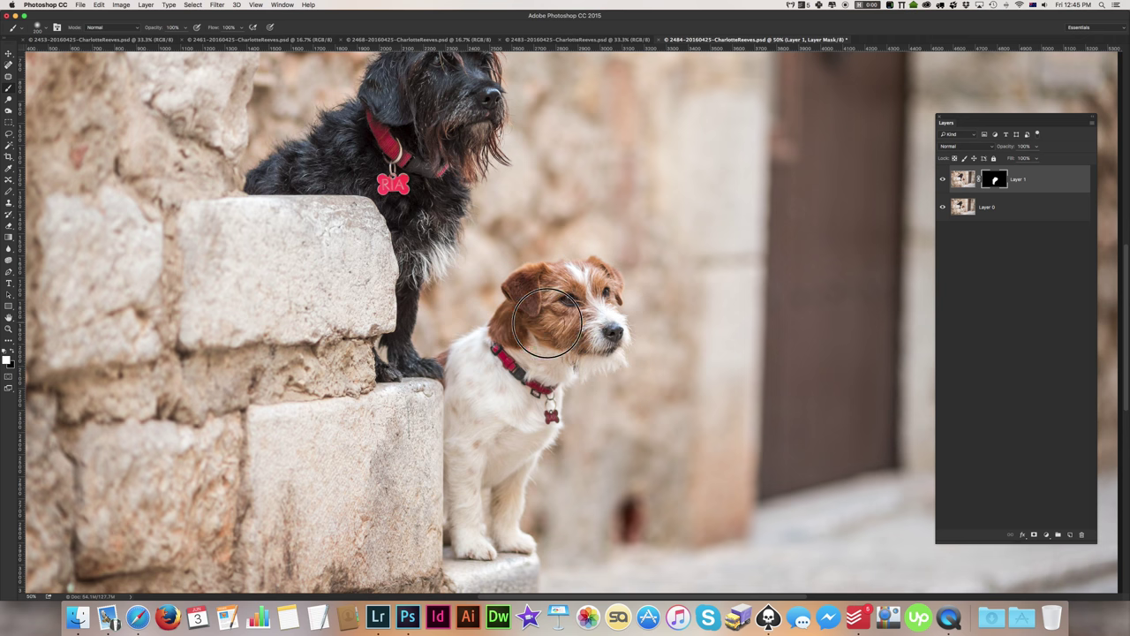
# Step: Toggle Layer 1 off and on to compare the terrier, then zoom out to the full composite
pyautogui.click(944, 181)
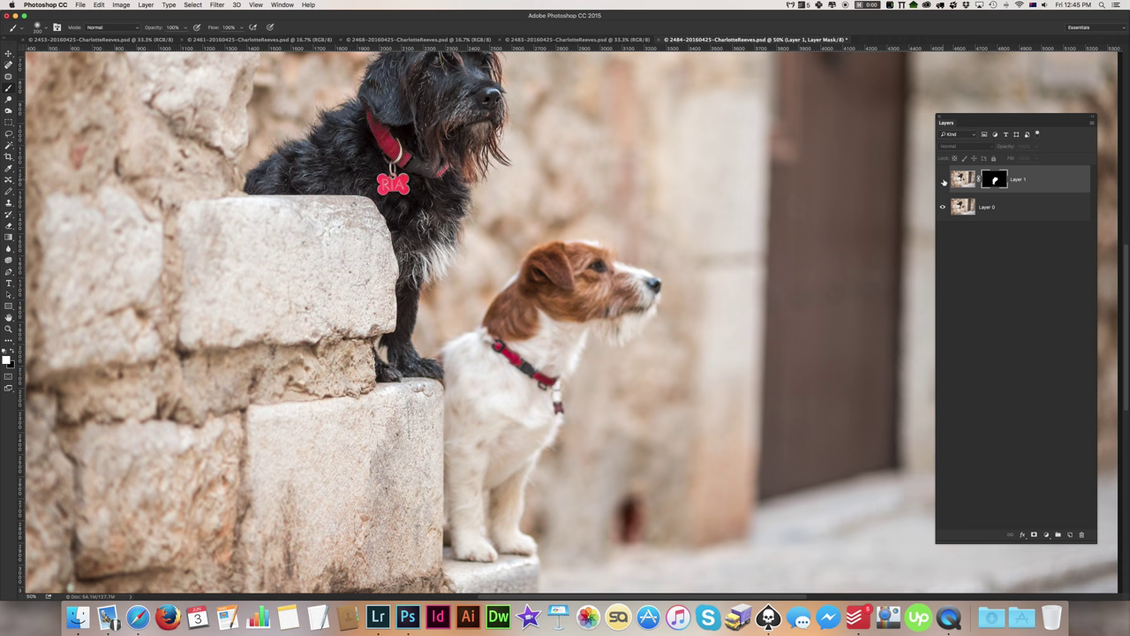
pyautogui.click(943, 181)
pyautogui.click(943, 181)
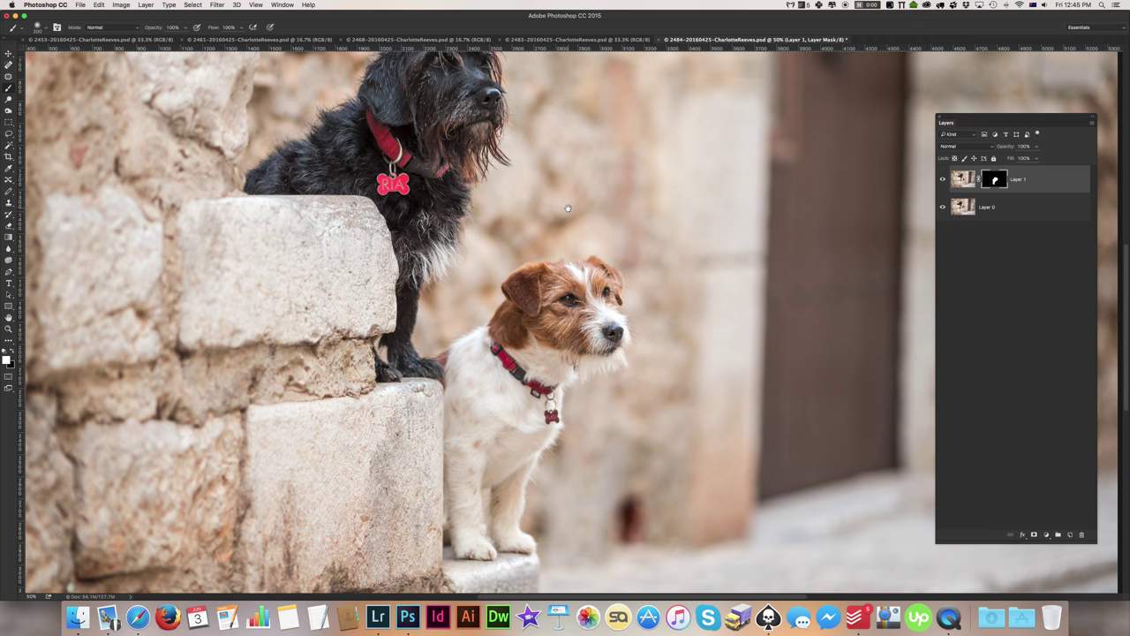
pyautogui.scroll(3, 570, 203)
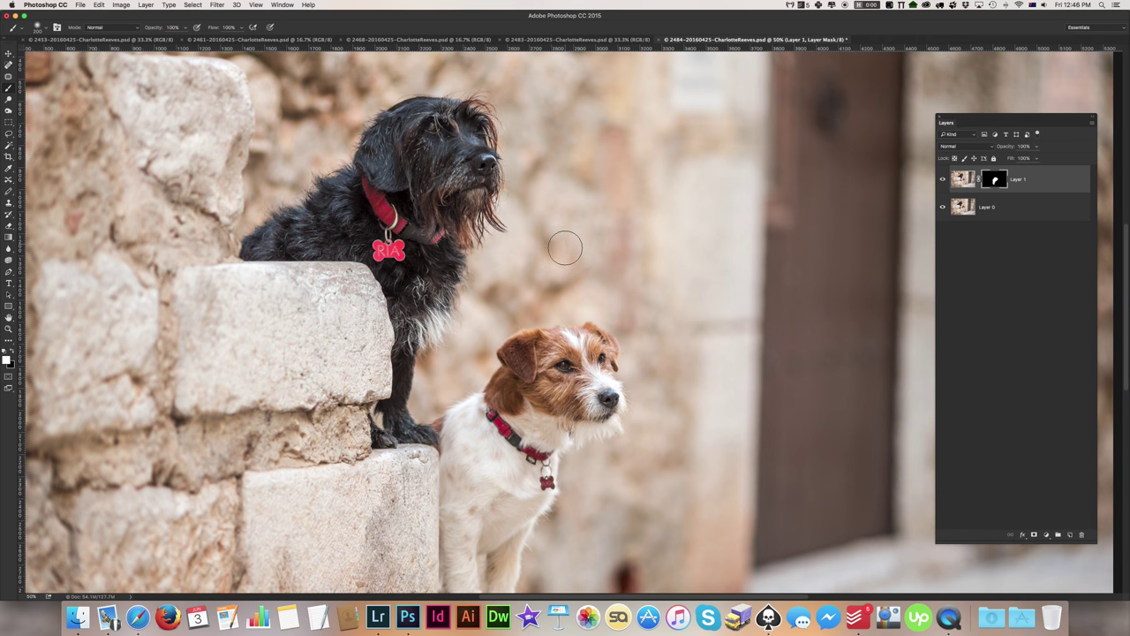
pyautogui.press('super+minus')
pyautogui.press('super+minus')
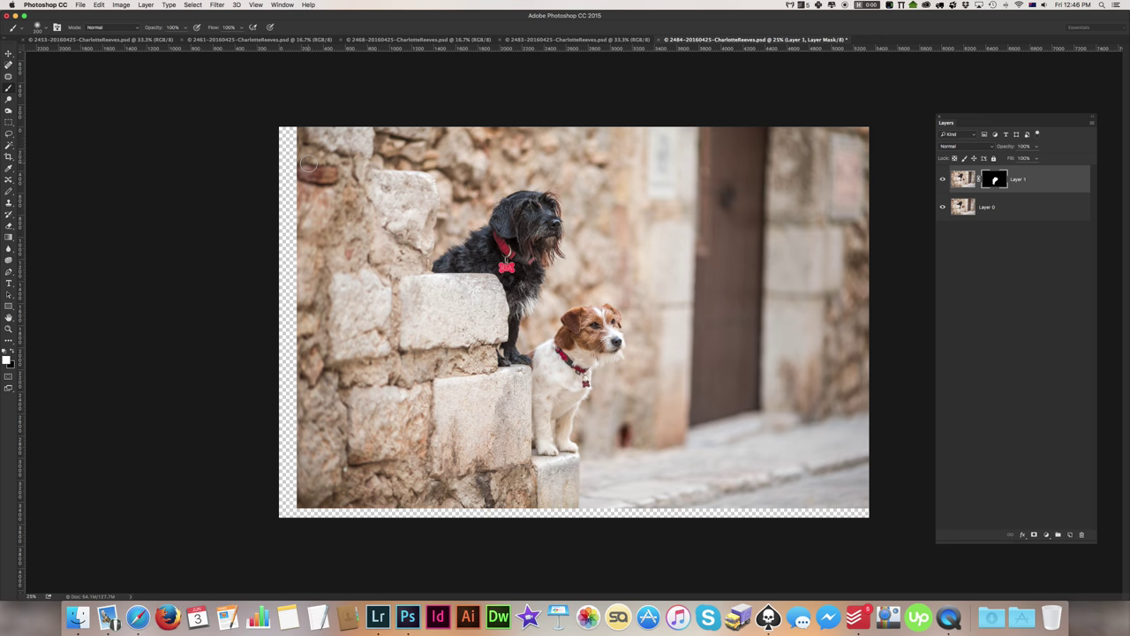
# Step: Crop the bottom-left corner inside the transparent border and commit the crop
pyautogui.press('v')
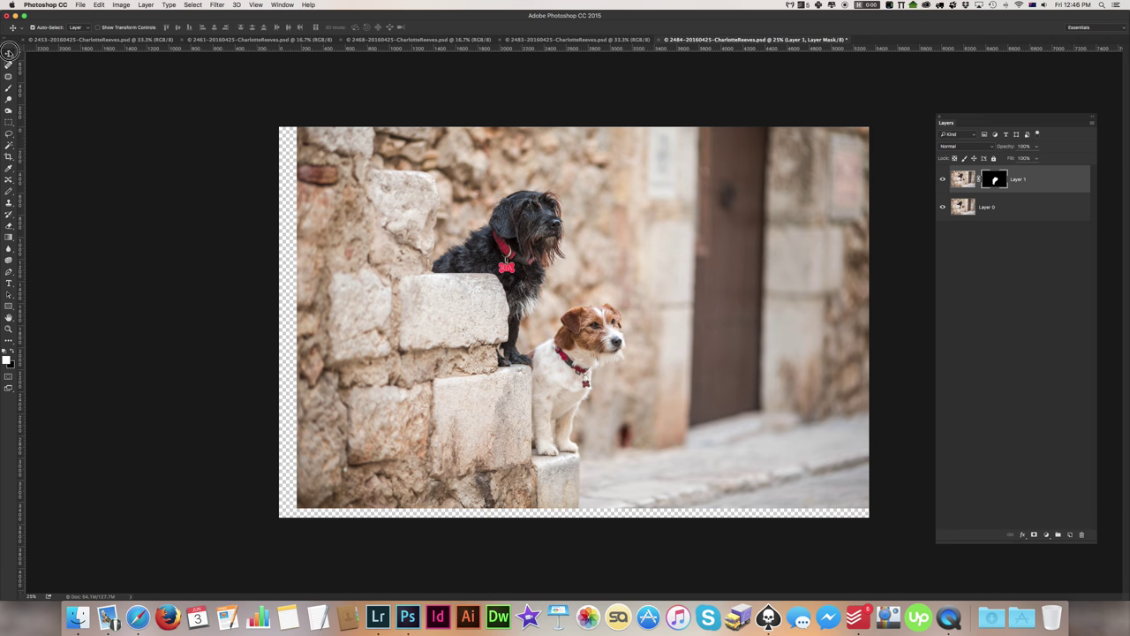
pyautogui.press('c')
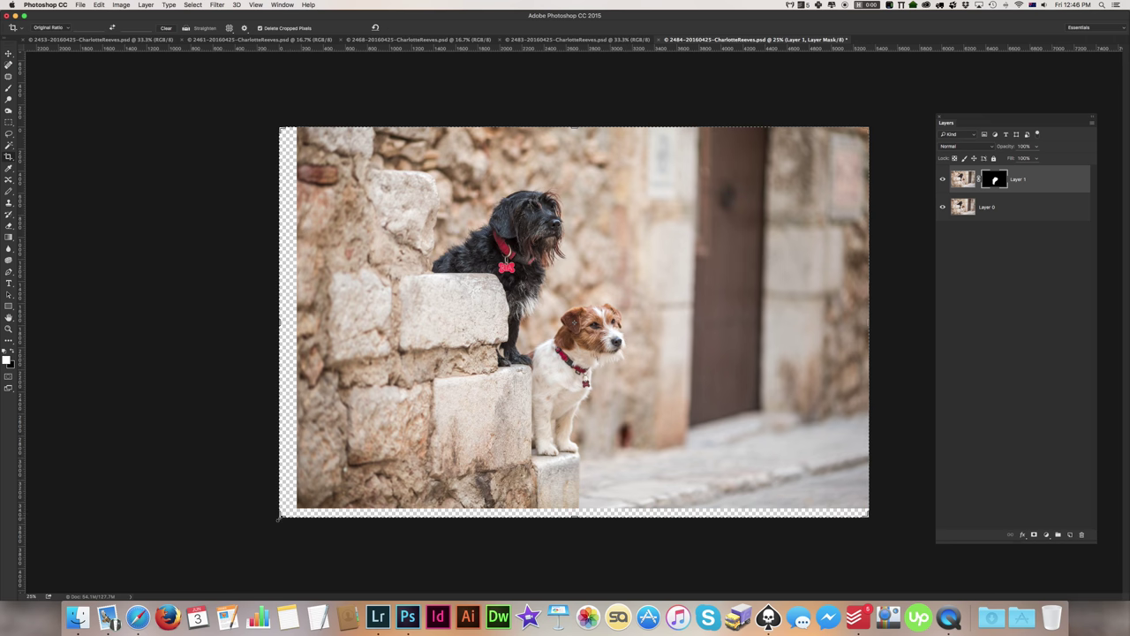
pyautogui.moveTo(279, 515); pyautogui.dragTo(291, 513)
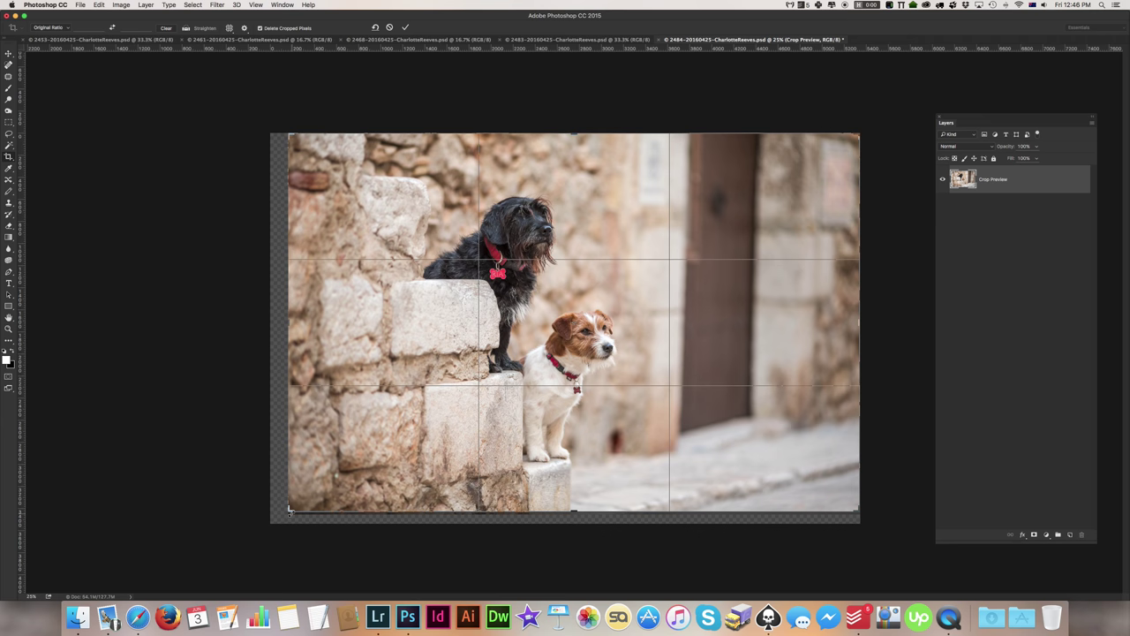
pyautogui.press('Return')
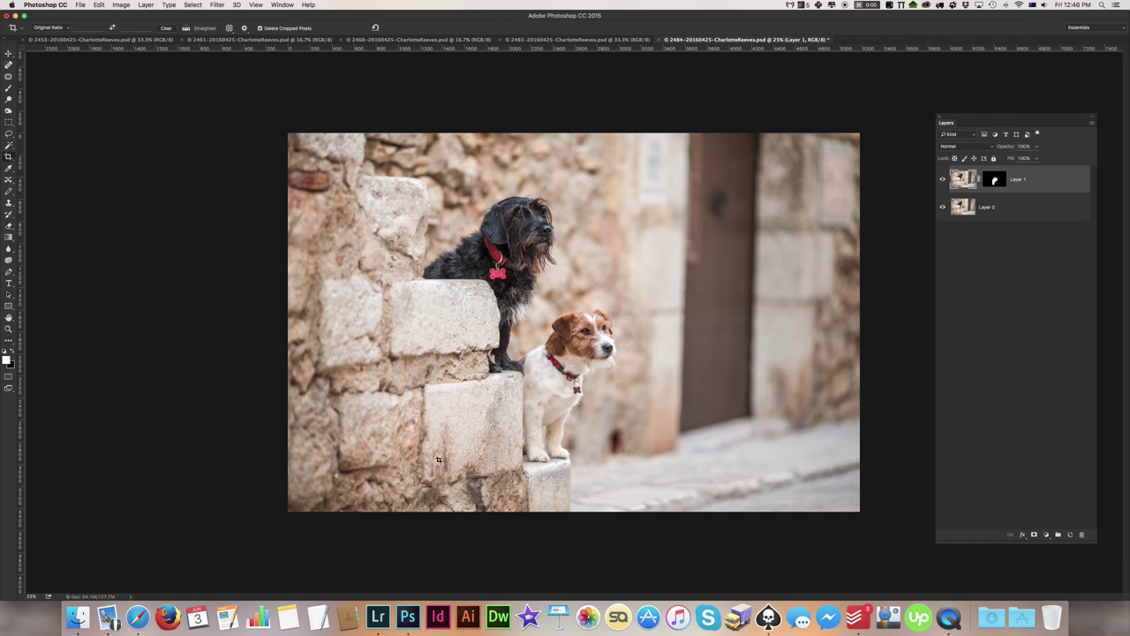